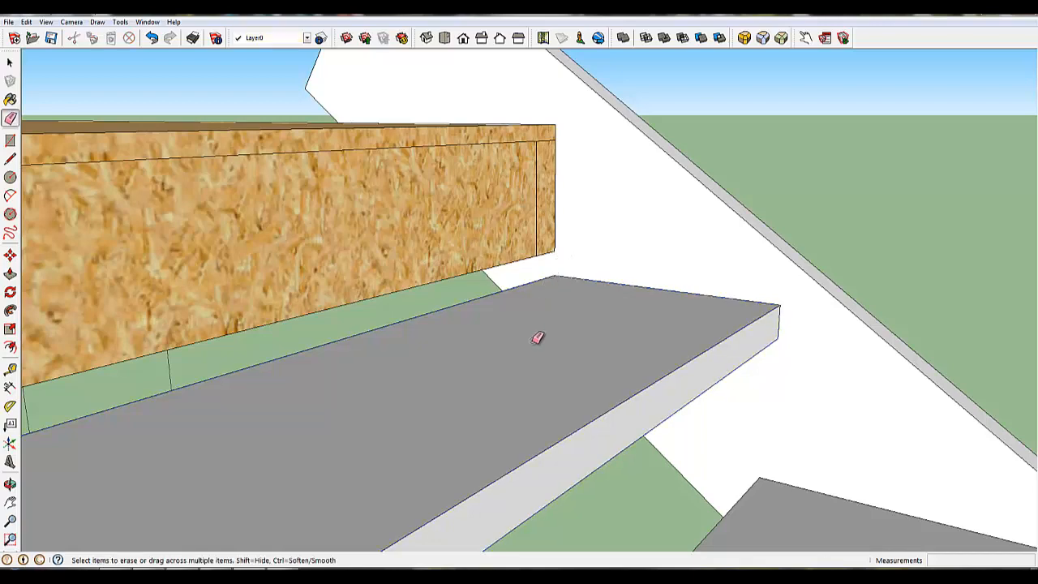
Open the stringer for editing and draw a line about 6 3/4" long on its face along the upper landing's underside to the landing's front corner
mouse_move(539, 338)
middle_down()
mouse_move(575, 292)
mouse_move(582, 311)
mouse_move(616, 301)
mouse_move(597, 306)
mouse_move(597, 332)
middle_up()
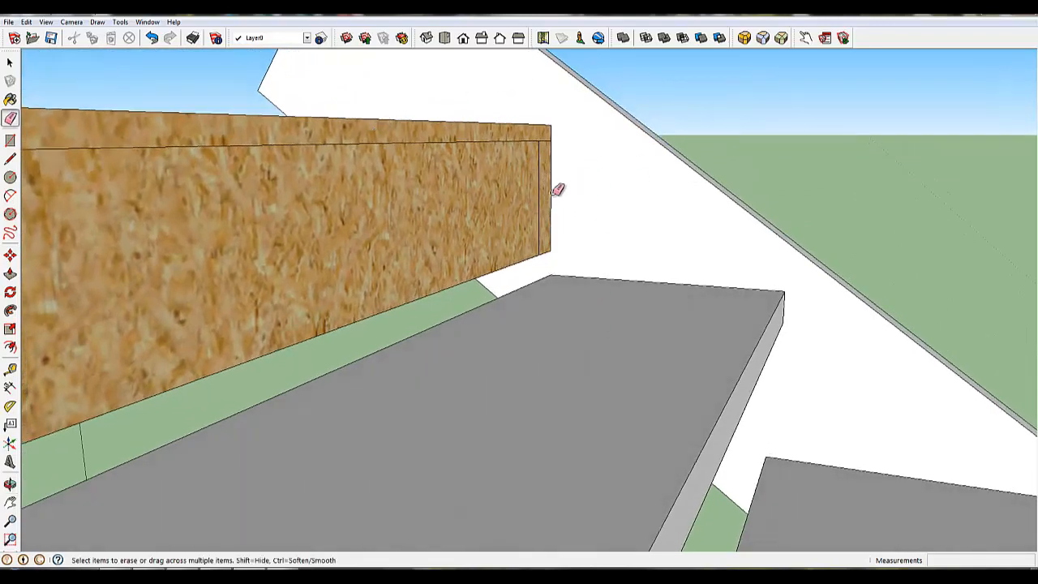
mouse_move(528, 265)
middle_down()
mouse_move(541, 294)
mouse_move(635, 256)
mouse_move(674, 260)
mouse_move(698, 238)
mouse_move(713, 188)
mouse_move(734, 187)
middle_up()
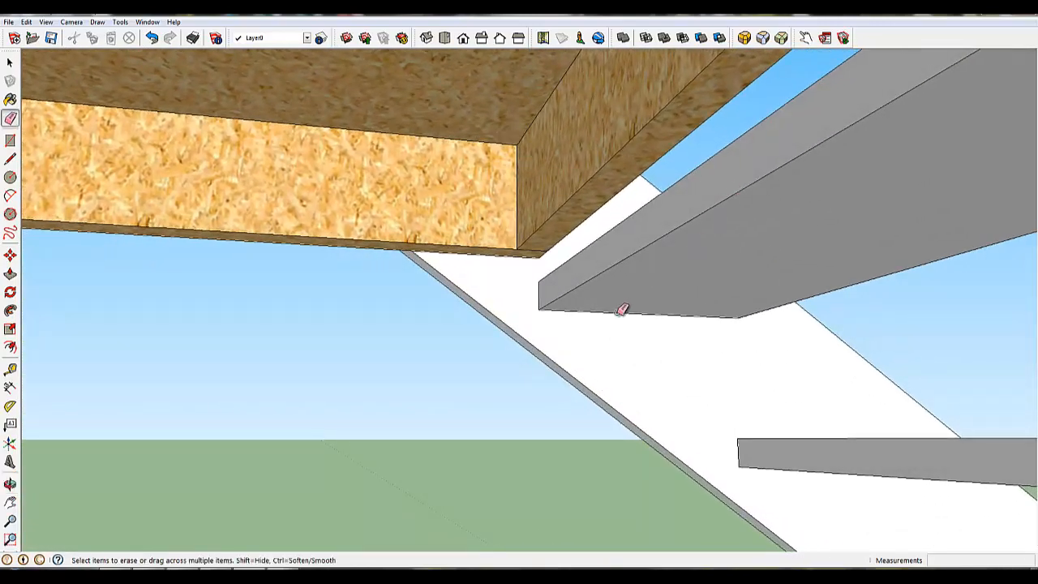
key(space)
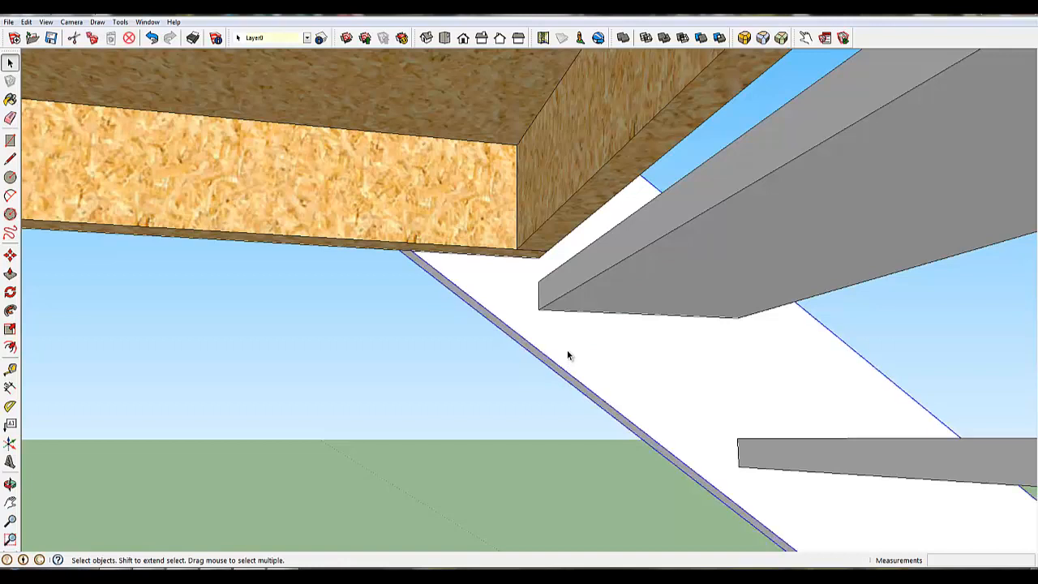
key(ctrl+a)
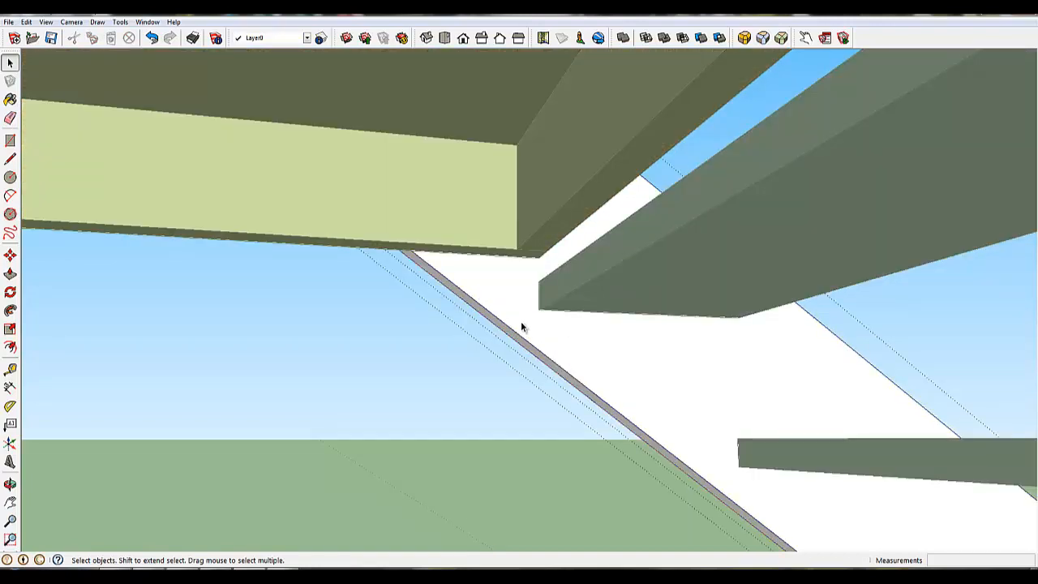
key(l)
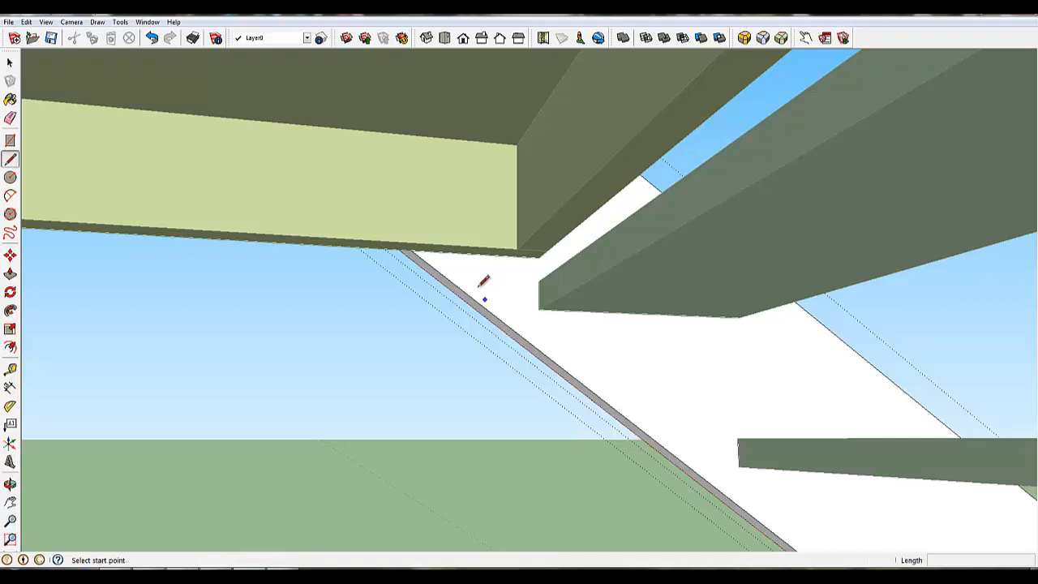
click(412, 250)
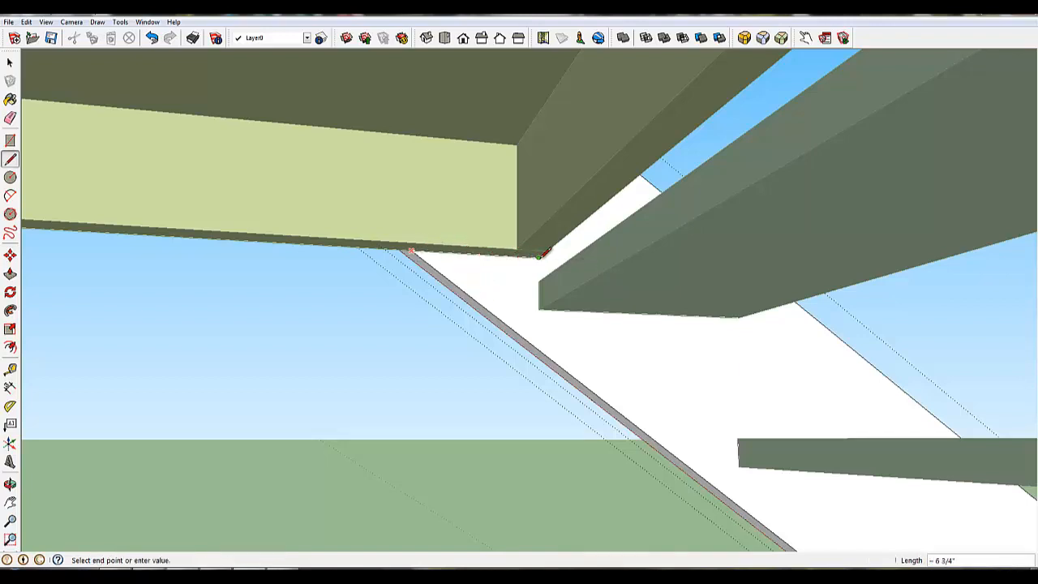
Draw a vertical line about 9 1/4" long from the landing's lower front corner up to the stringer's sloped upper edge
key(o)
drag(585, 245, 505, 315)
middle_drag(504, 316, 476, 318)
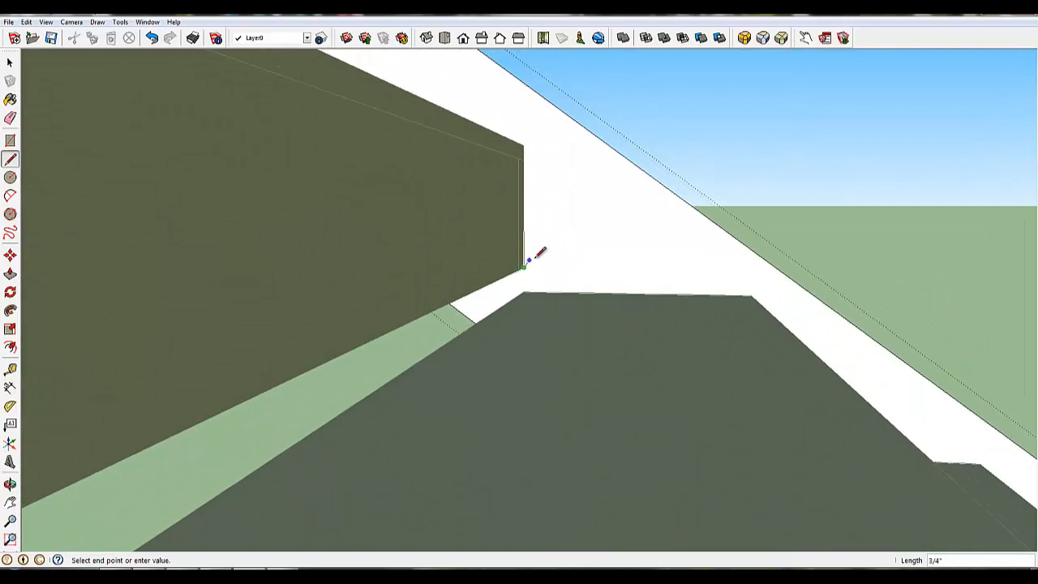
click(522, 89)
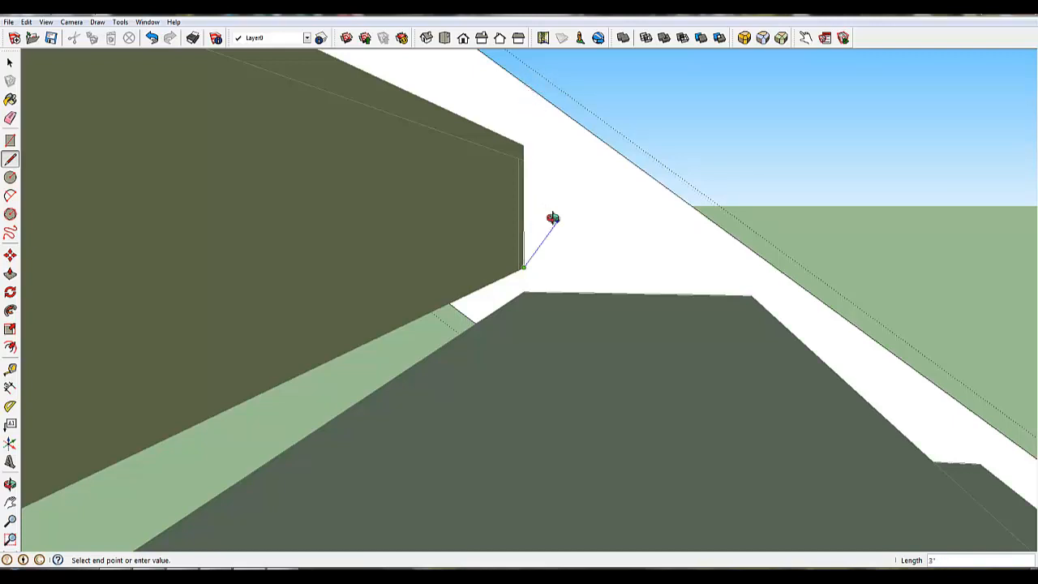
middle_drag(554, 219, 525, 200)
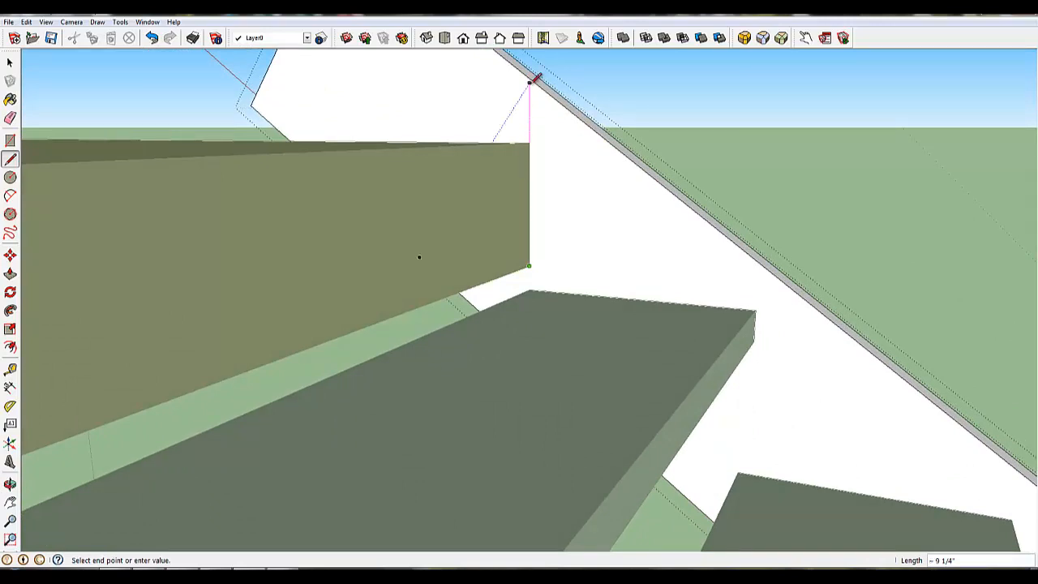
click(534, 76)
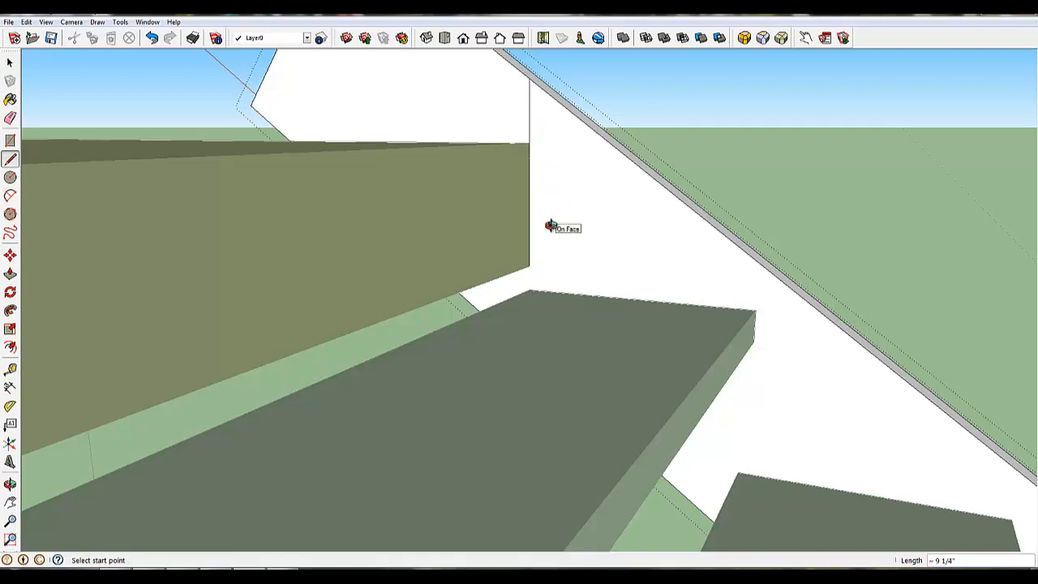
Push the stringer section that overlaps the upper landing back 1 1/2" through the full thickness to cut it away
mouse_move(550, 225)
middle_down()
mouse_move(573, 154)
mouse_move(593, 178)
mouse_move(558, 240)
middle_up()
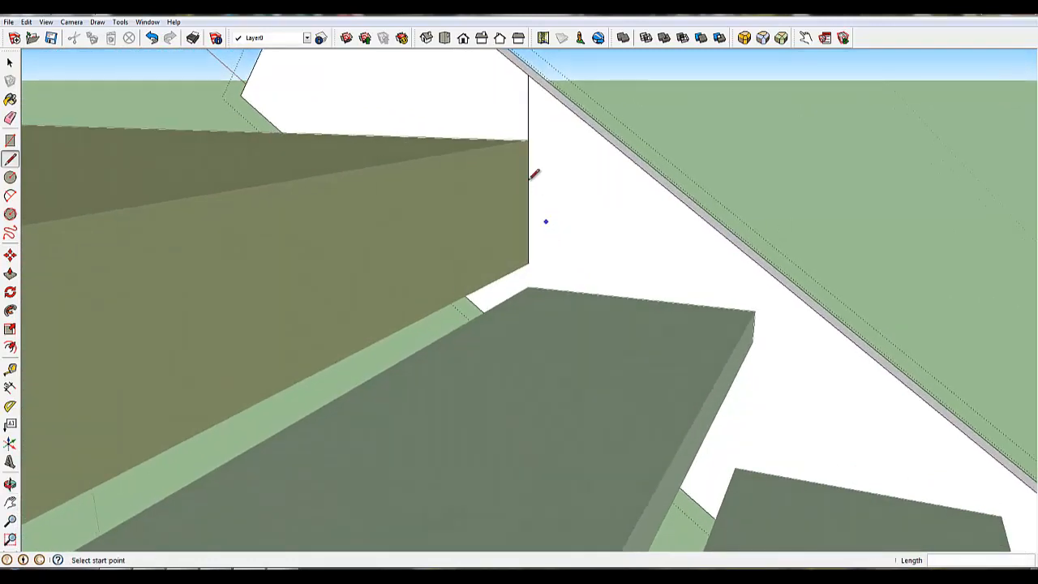
key(p)
click(477, 104)
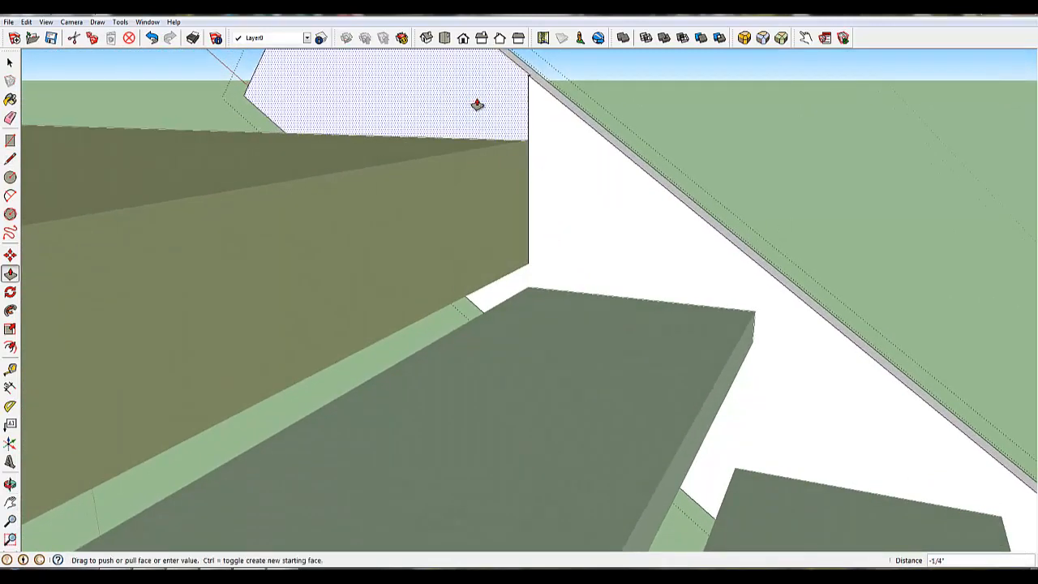
click(490, 101)
middle_drag(718, 149, 271, 138)
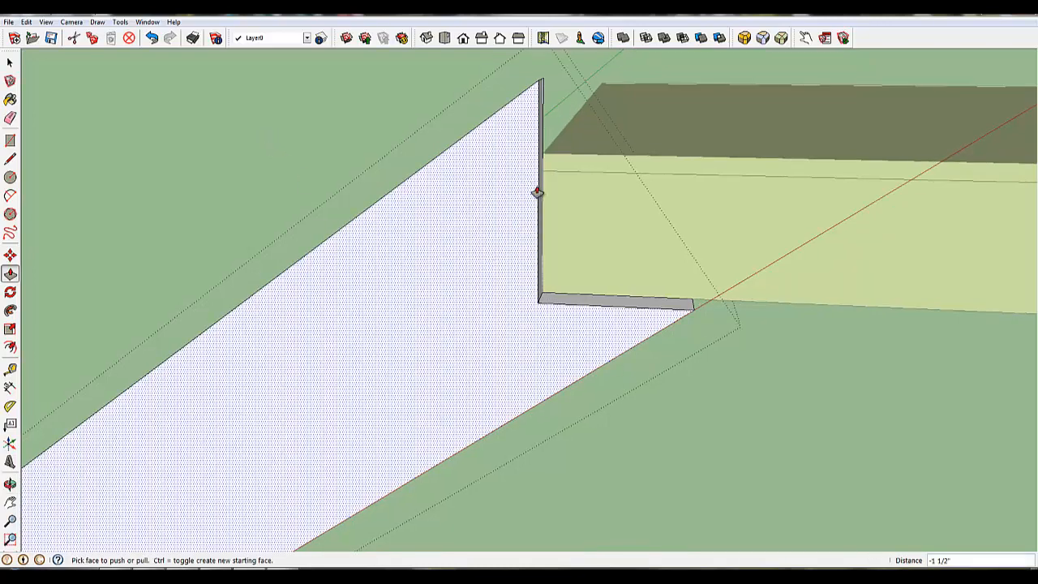
Draw a horizontal line about 7" long level with the landing's top, across the stringer's tip to its sloped edge
middle_drag(317, 193, 718, 200)
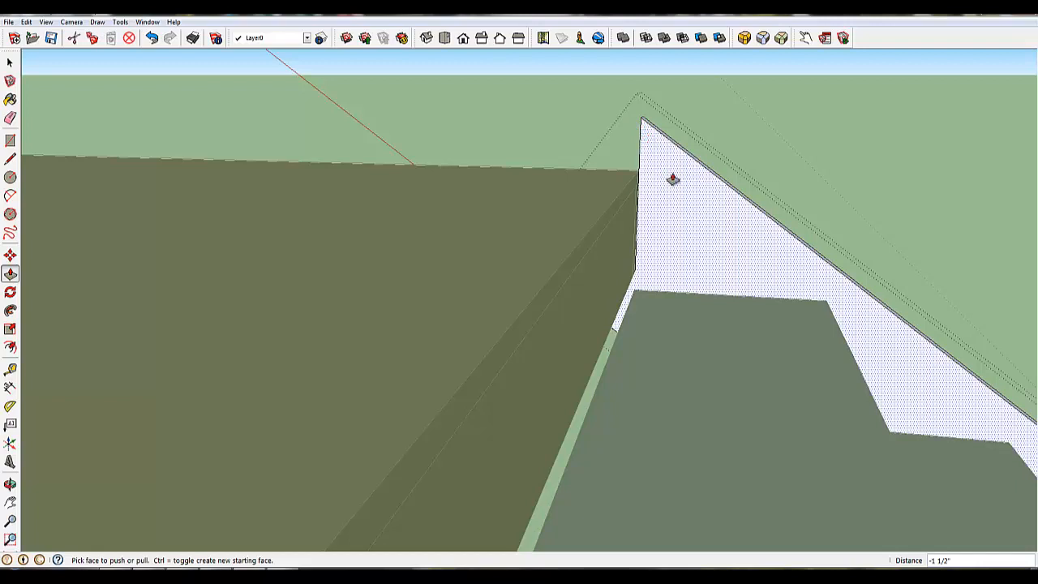
key(l)
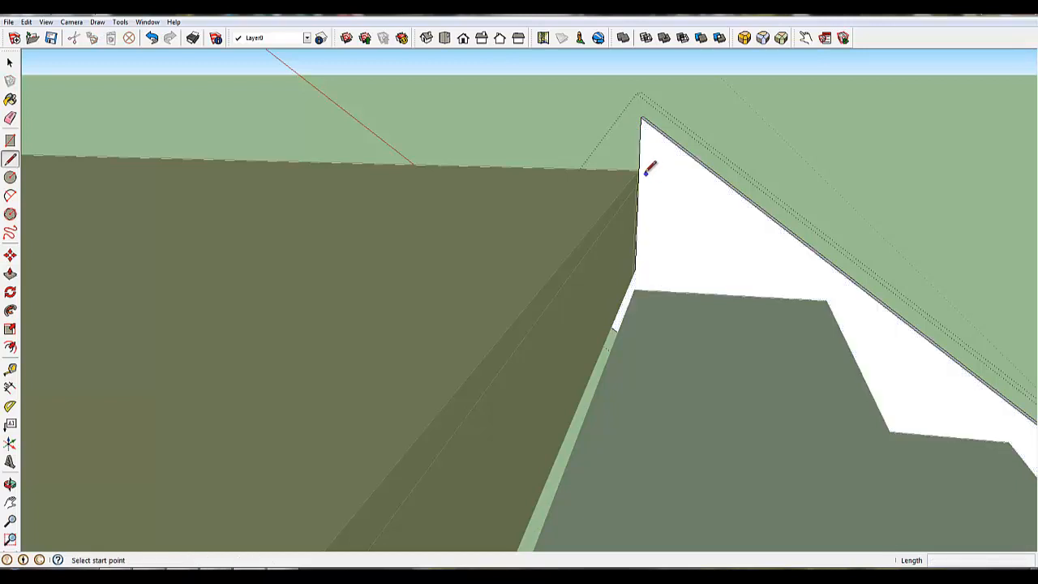
click(594, 169)
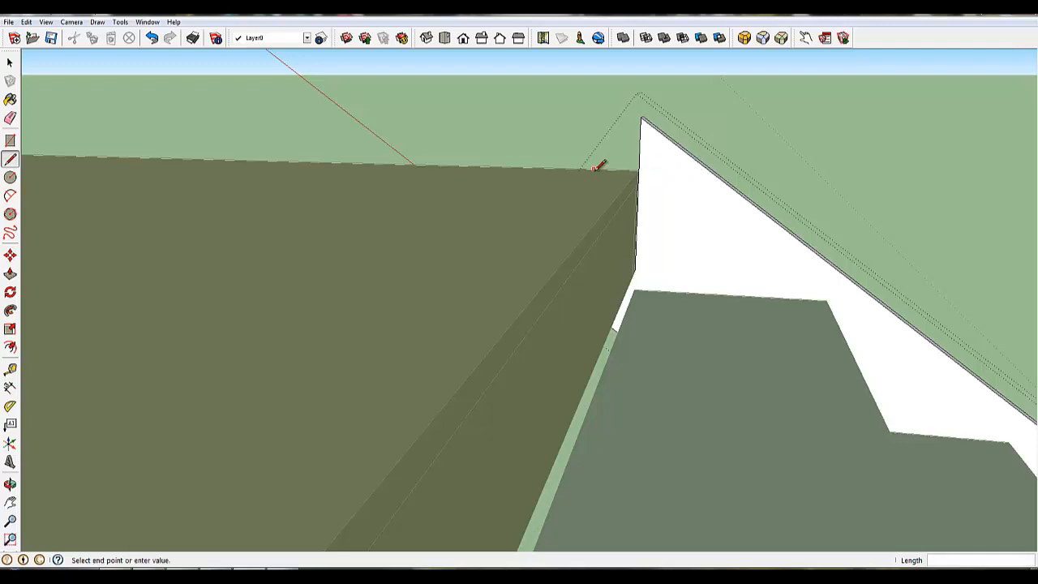
click(712, 170)
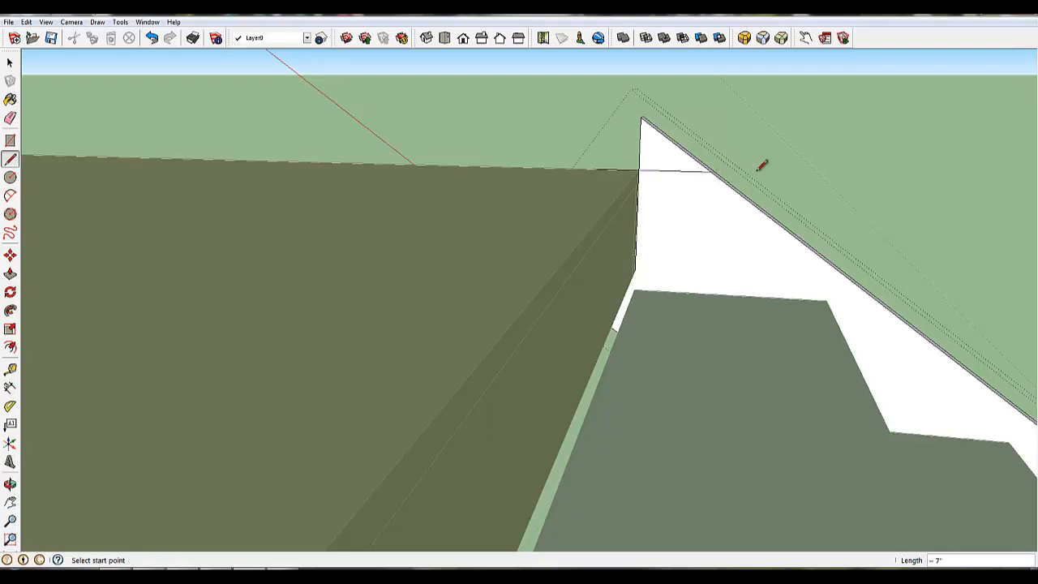
Push the stringer tip above the landing level back 1 1/2" to remove it, and finish editing the stringer
middle_drag(760, 162, 716, 186)
key(p)
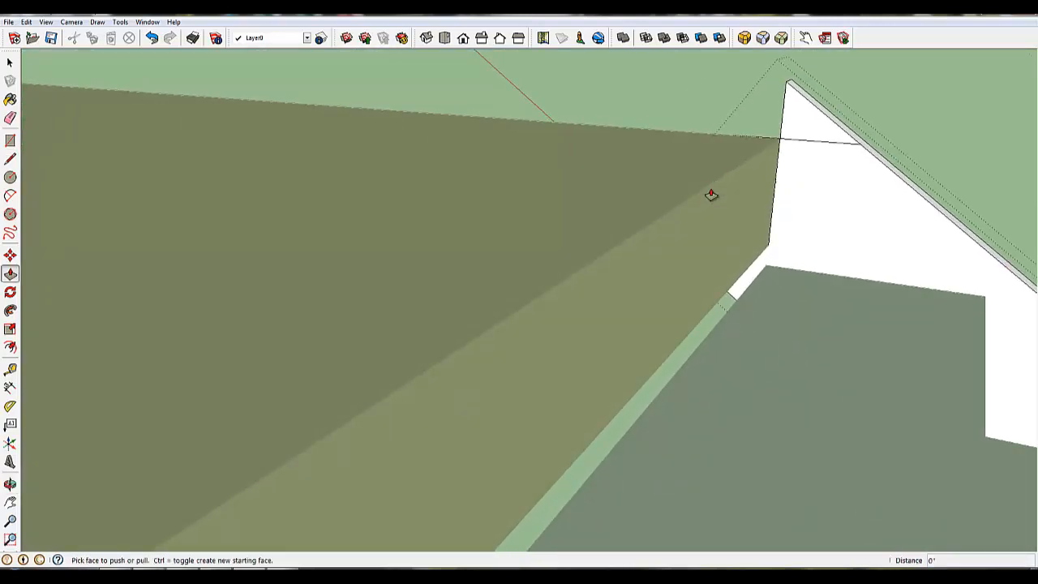
click(798, 116)
click(803, 121)
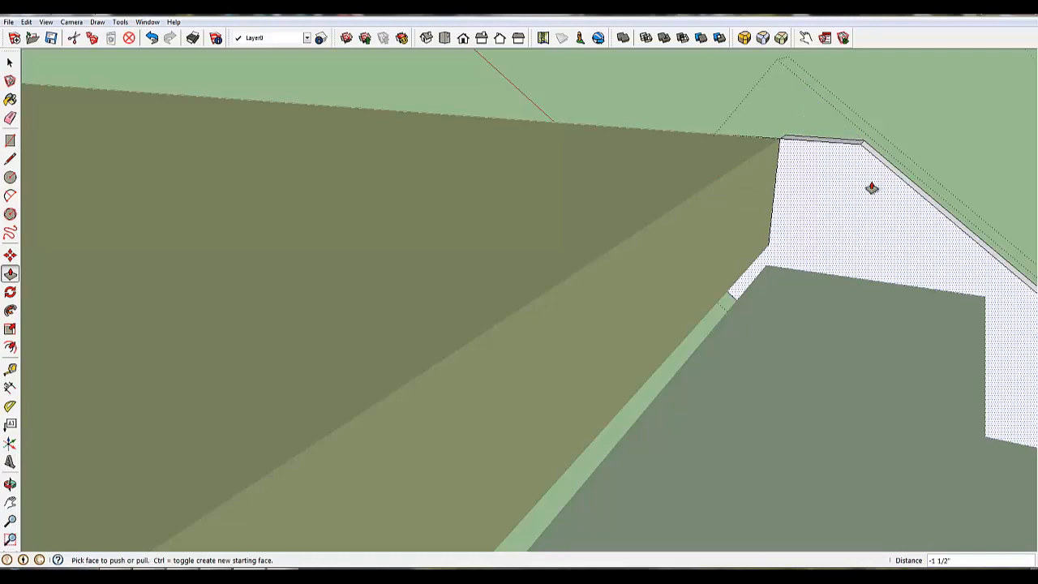
middle_drag(871, 185, 625, 173)
scroll(635, 181, down, 5)
scroll(637, 184, down, 3)
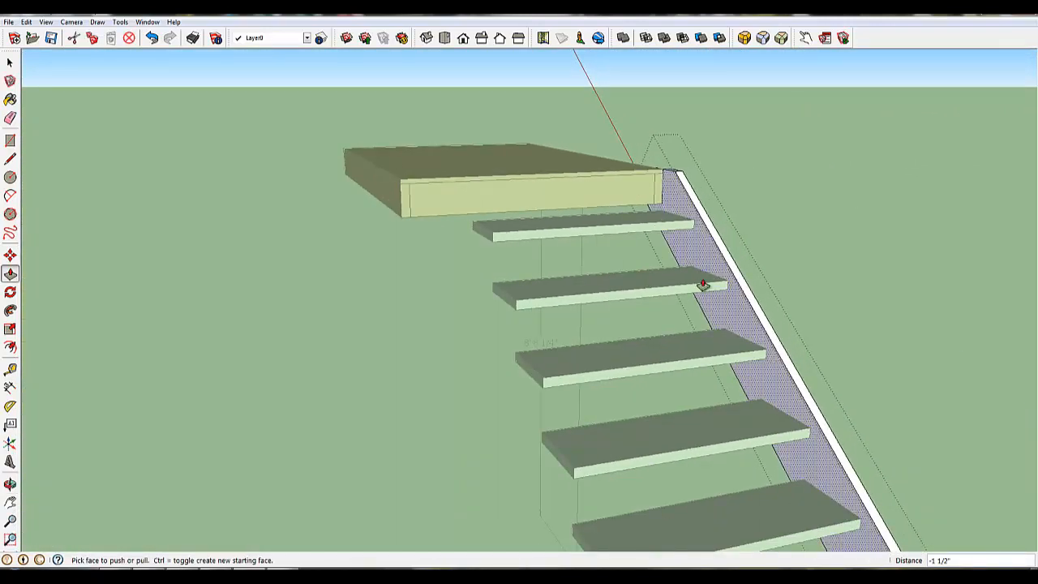
scroll(728, 296, down, 2)
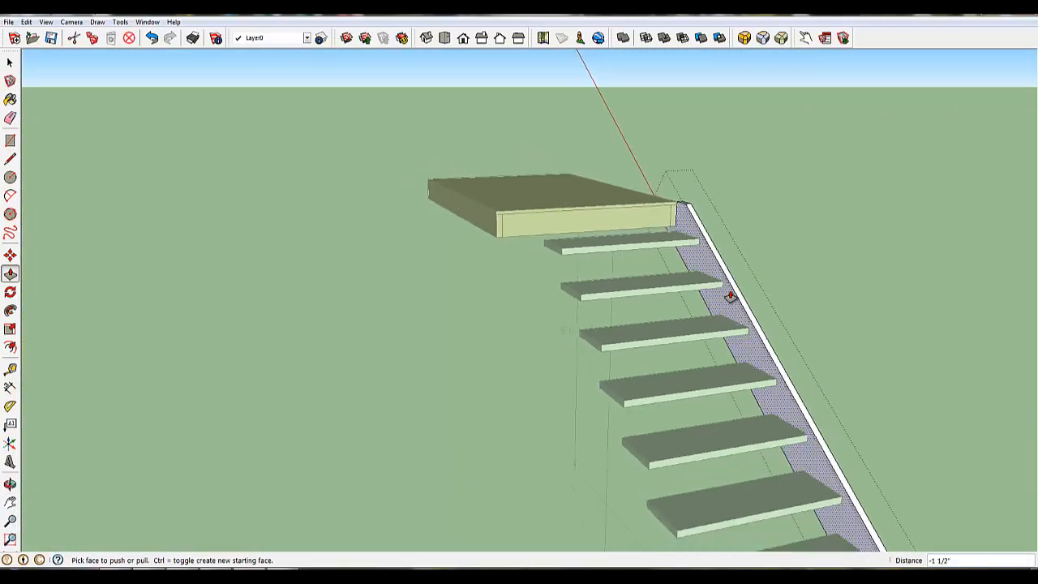
scroll(728, 296, down, 4)
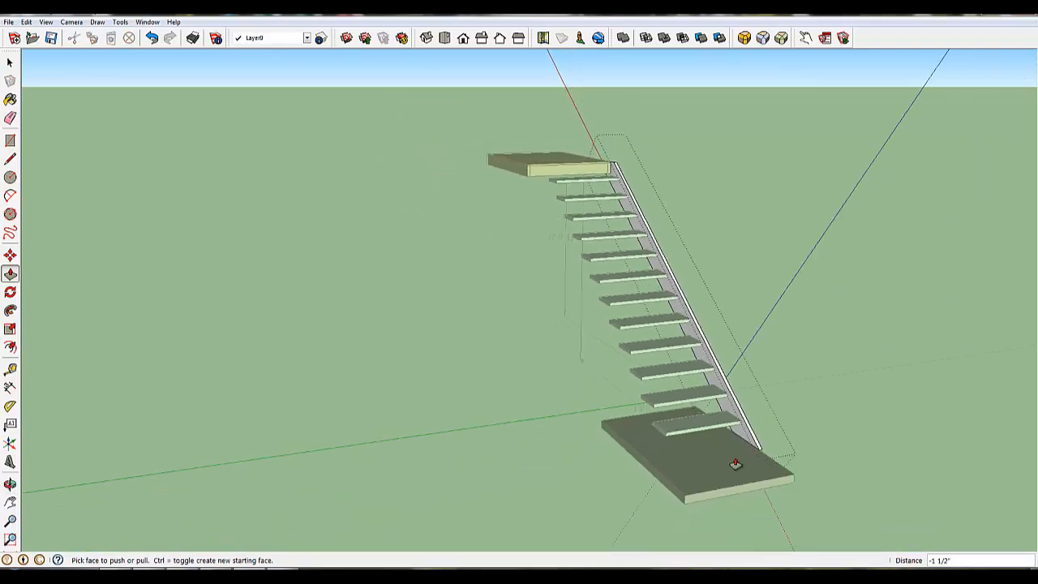
scroll(730, 461, up, 2)
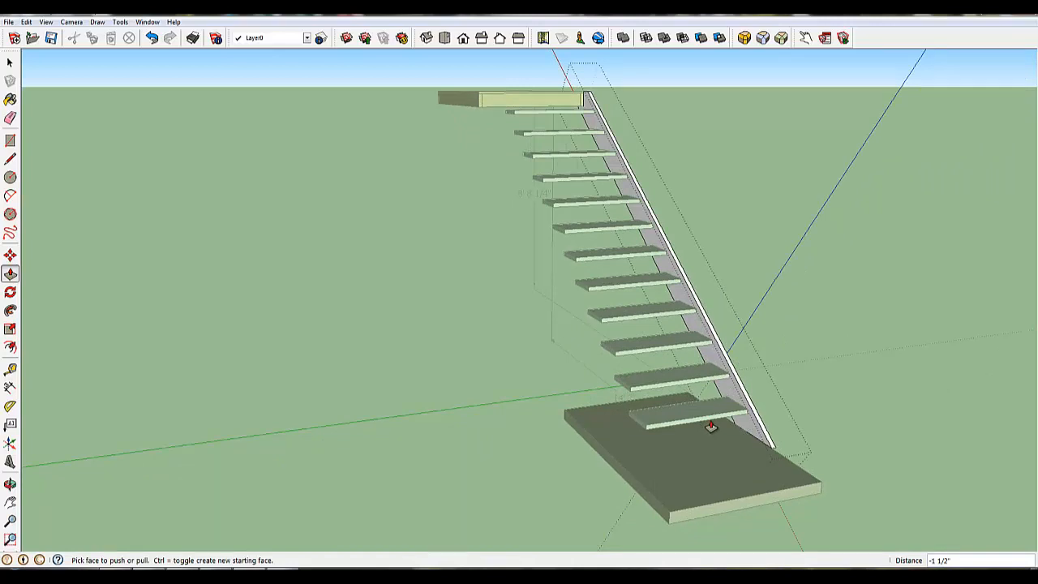
key(space)
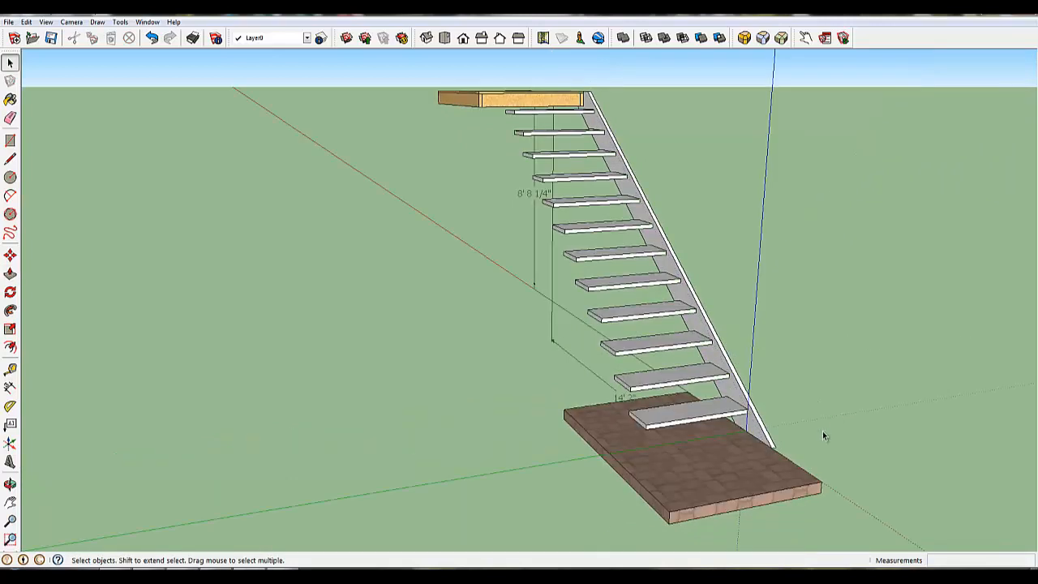
Copy the trimmed stringer 37.5" across to the opposite ends of the treads, starting from its bottom front corner
scroll(788, 422, up, 6)
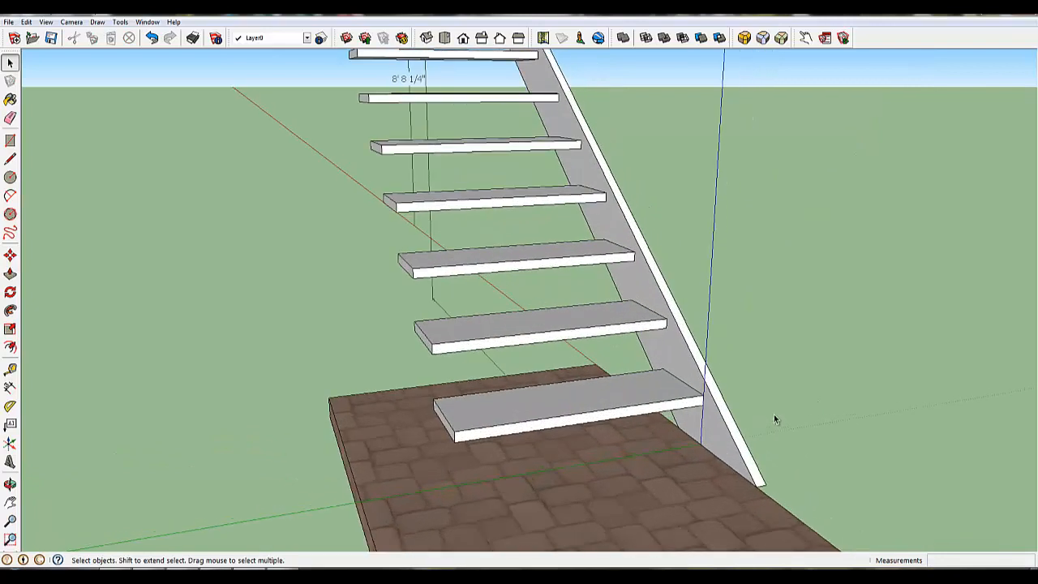
click(717, 470)
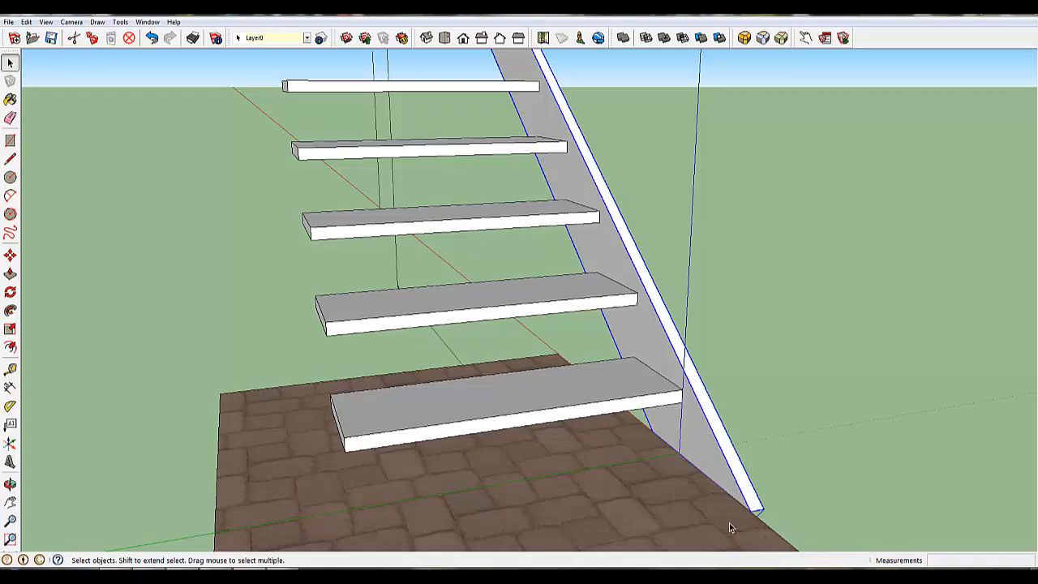
scroll(696, 522, down, 2)
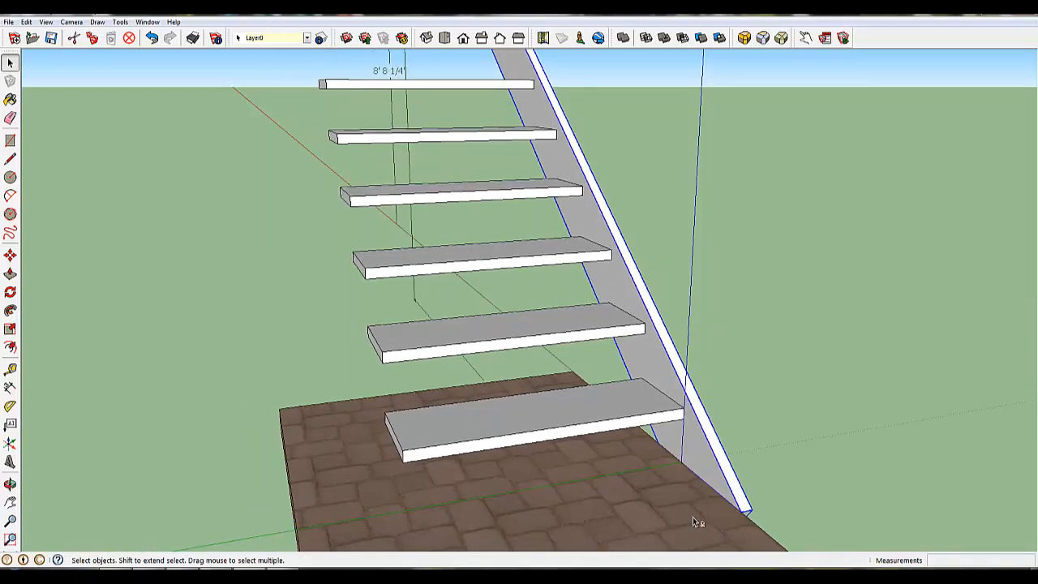
shift+middle_drag(696, 523, 658, 435)
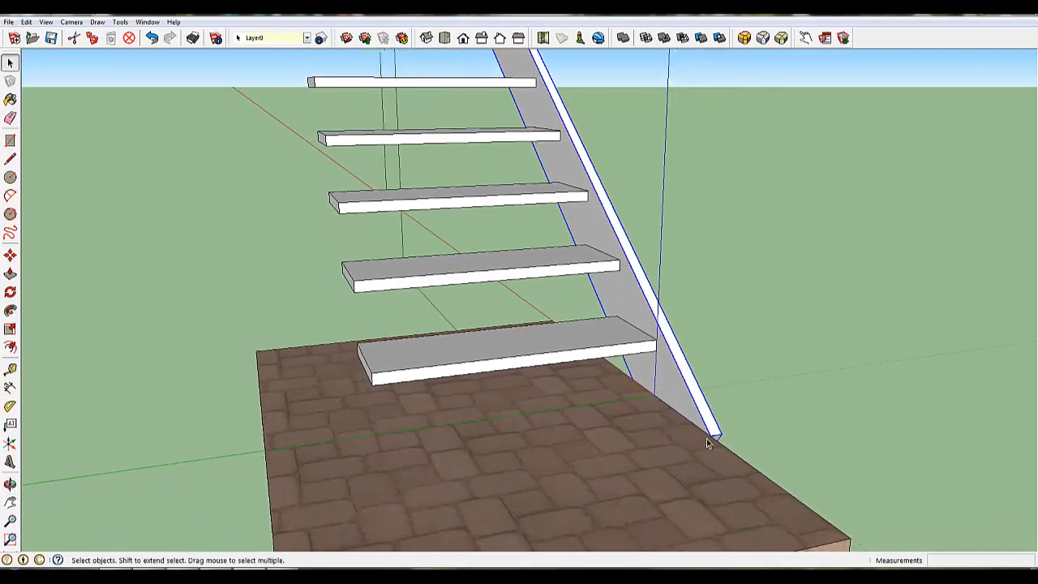
key(m)
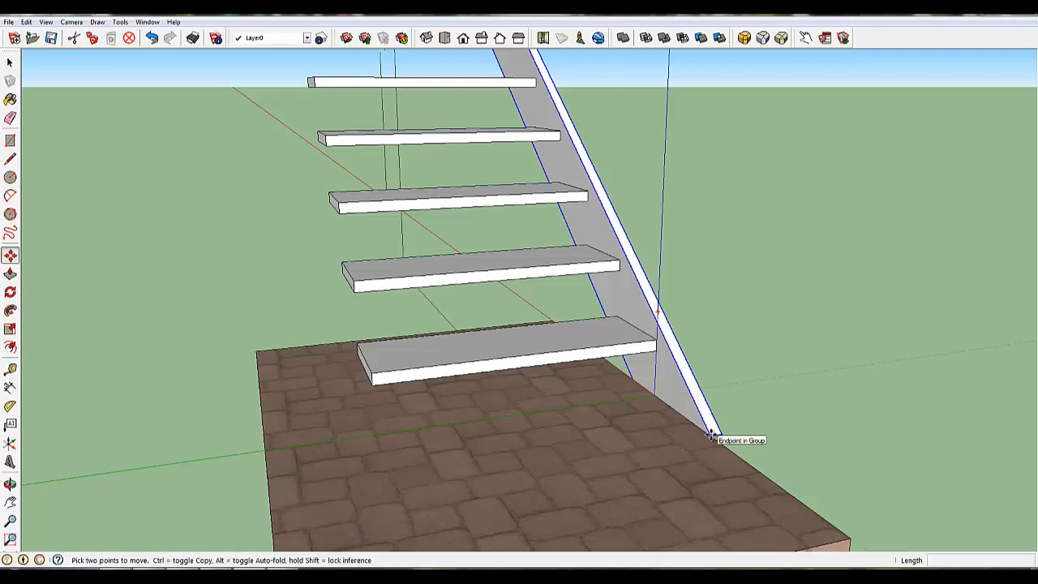
click(711, 435)
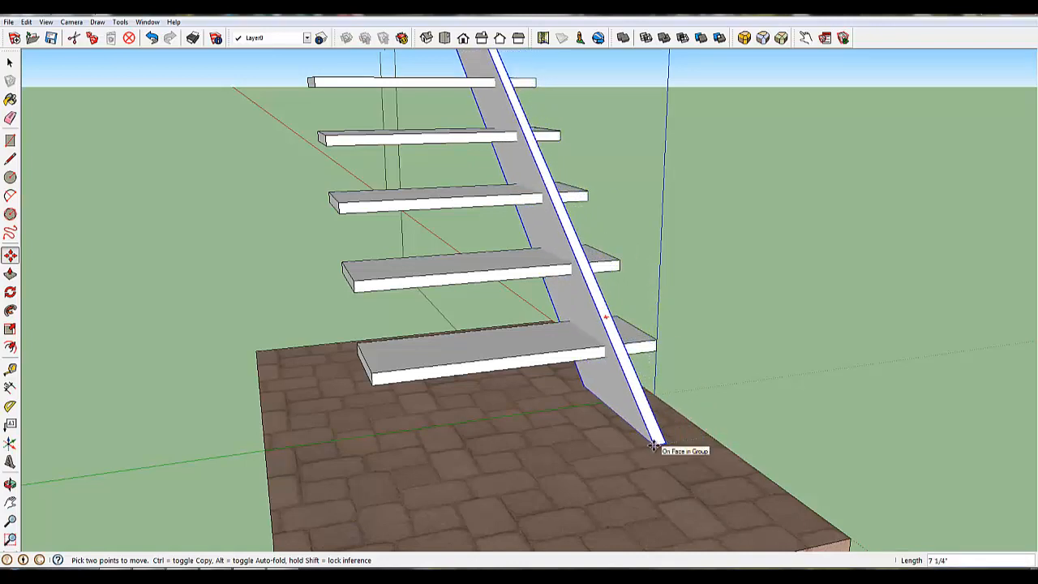
key(ctrl)
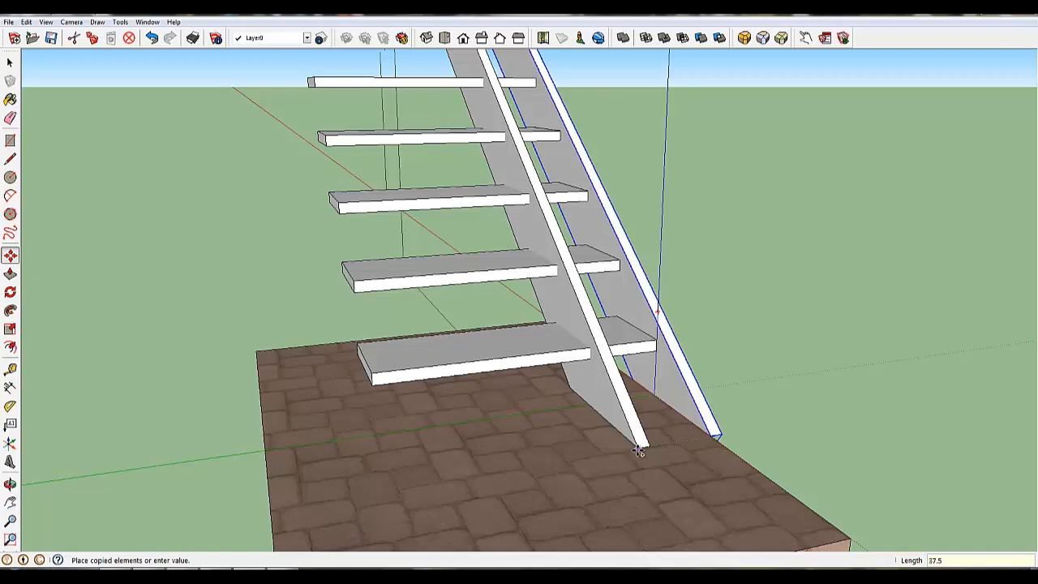
key(Return)
middle_drag(603, 477, 494, 427)
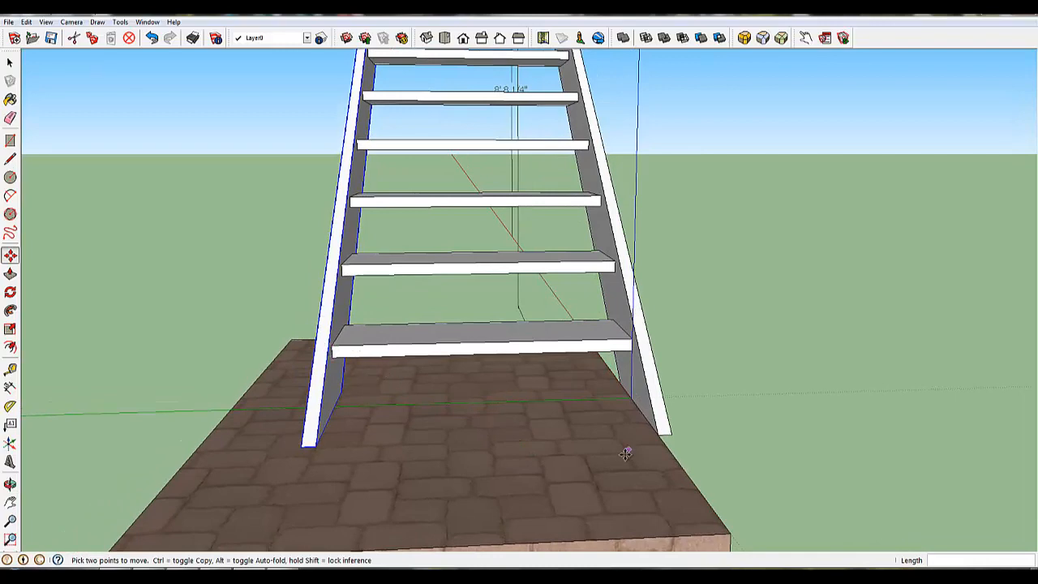
scroll(671, 426, down, 6)
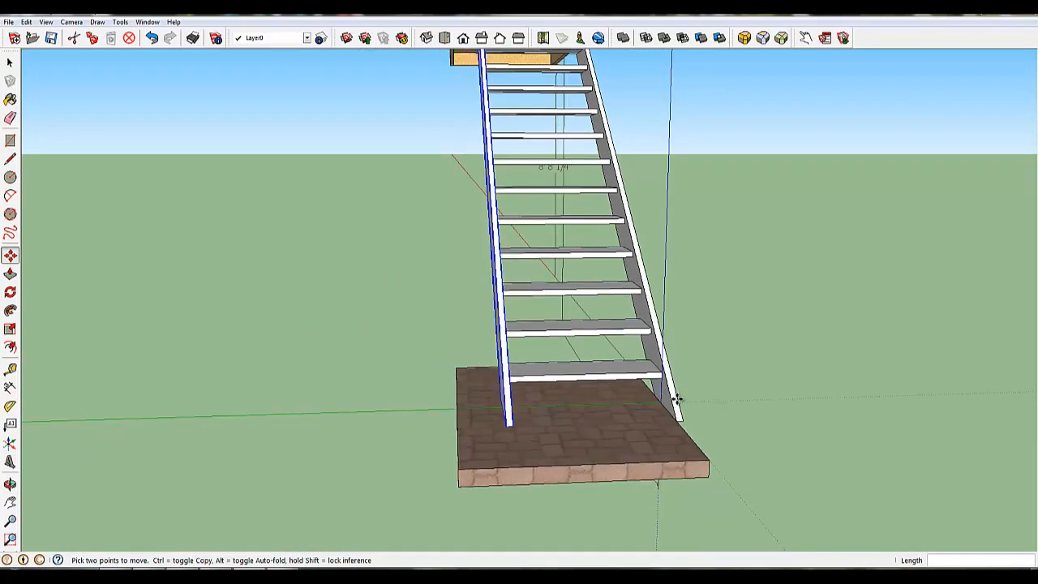
mouse_move(713, 421)
middle_down()
mouse_move(597, 424)
mouse_move(713, 457)
mouse_move(748, 449)
mouse_move(559, 463)
mouse_move(646, 459)
middle_up()
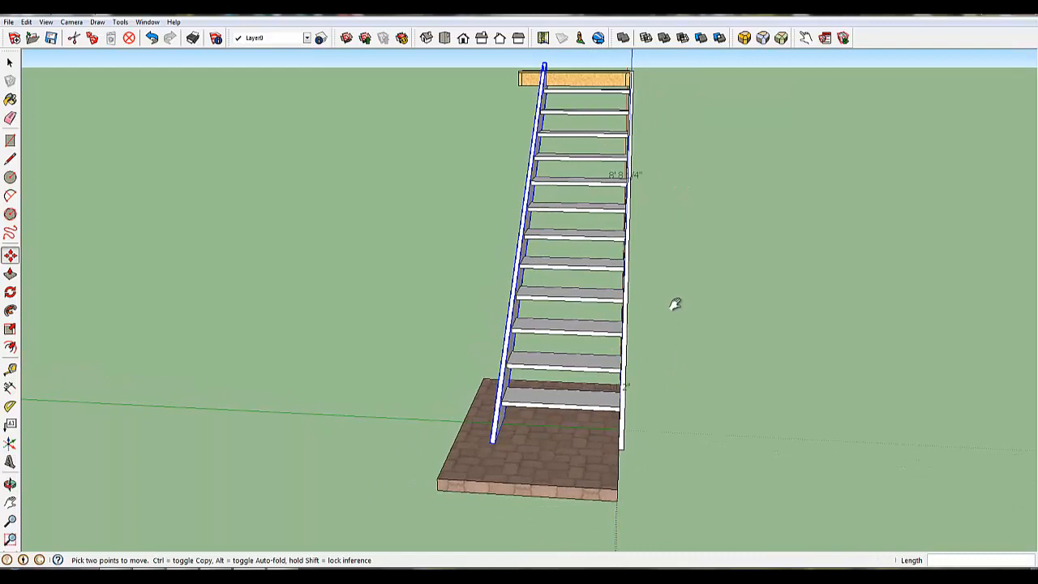
middle_drag(675, 304, 641, 355)
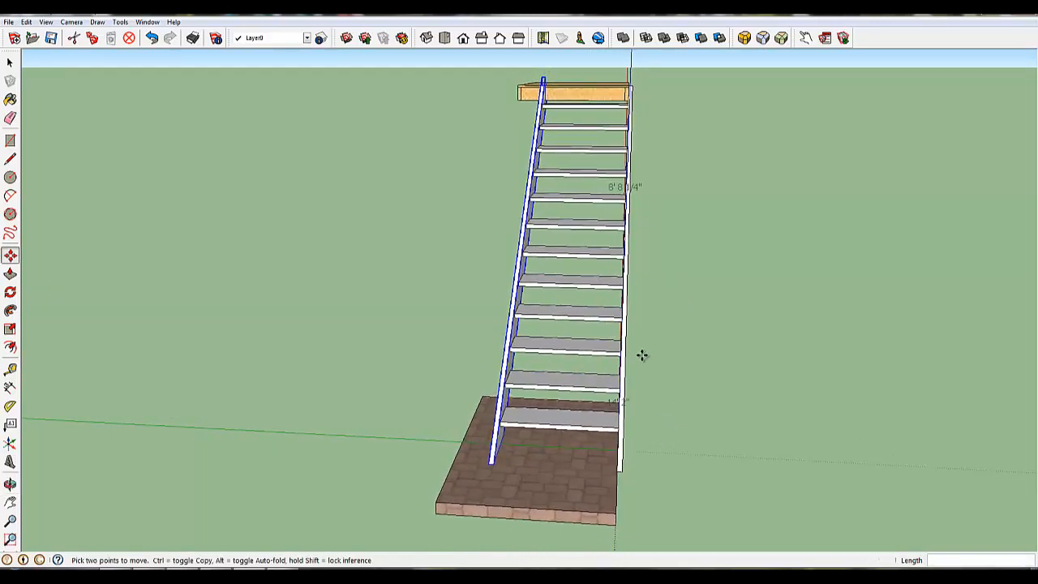
Select both stringers and all the treads, and move them together about 6" sideways along the upper landing's front edge, inward from its corner
middle_drag(716, 385, 584, 376)
key(space)
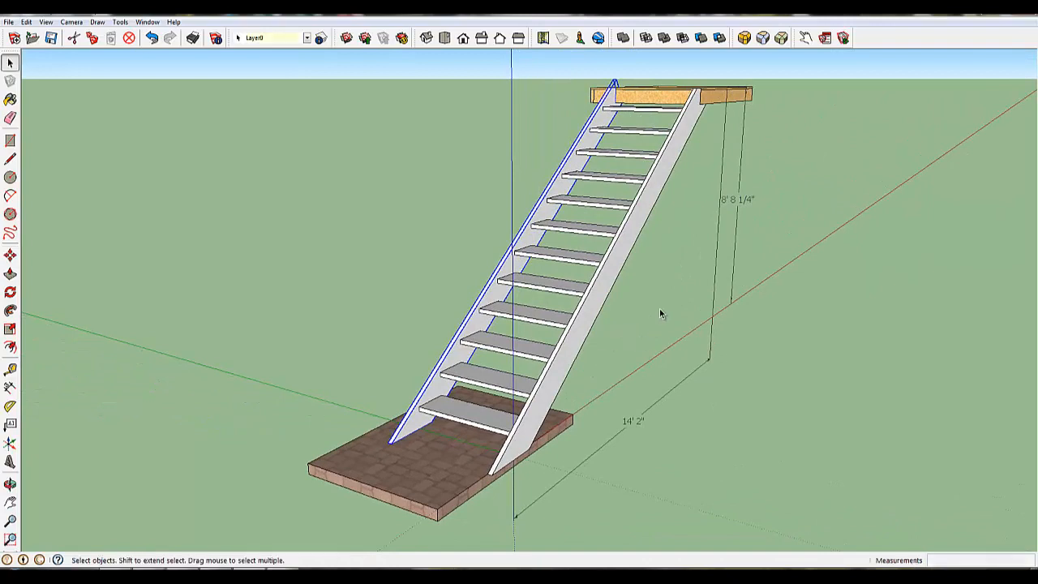
drag(483, 136, 477, 150)
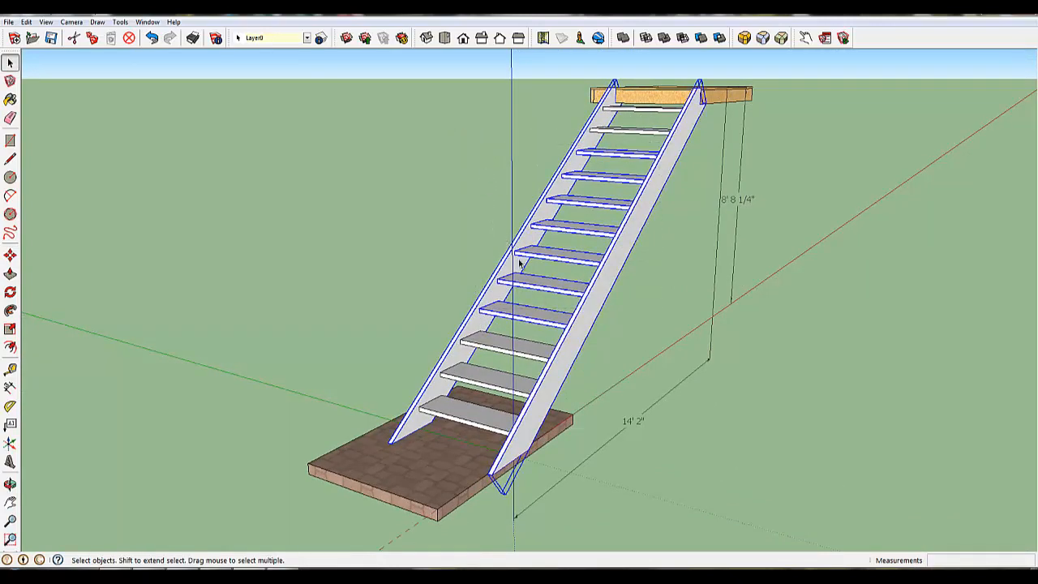
shift+click(498, 346)
shift+click(497, 383)
shift+click(477, 415)
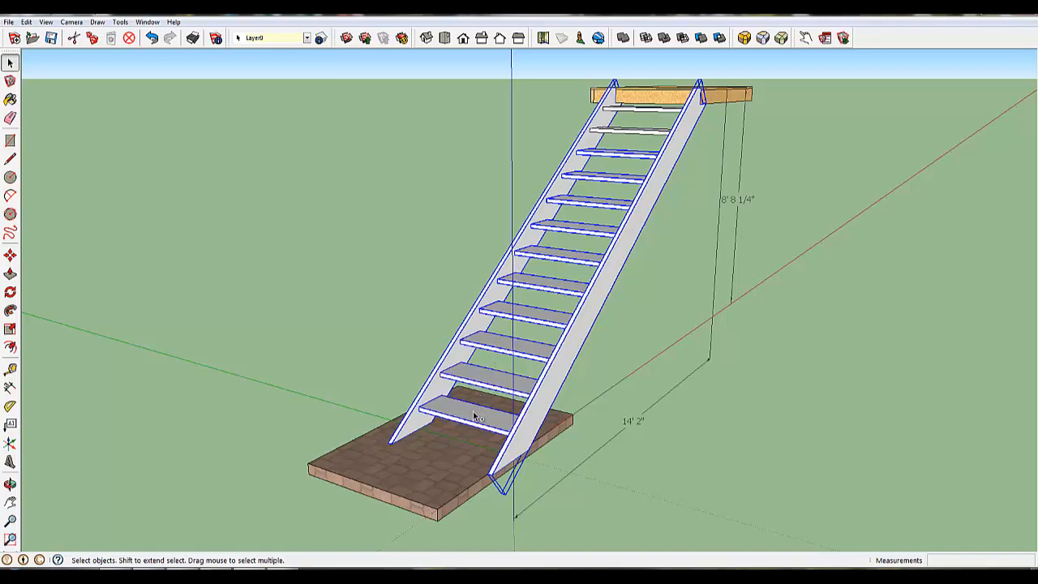
shift+click(641, 136)
shift+click(640, 110)
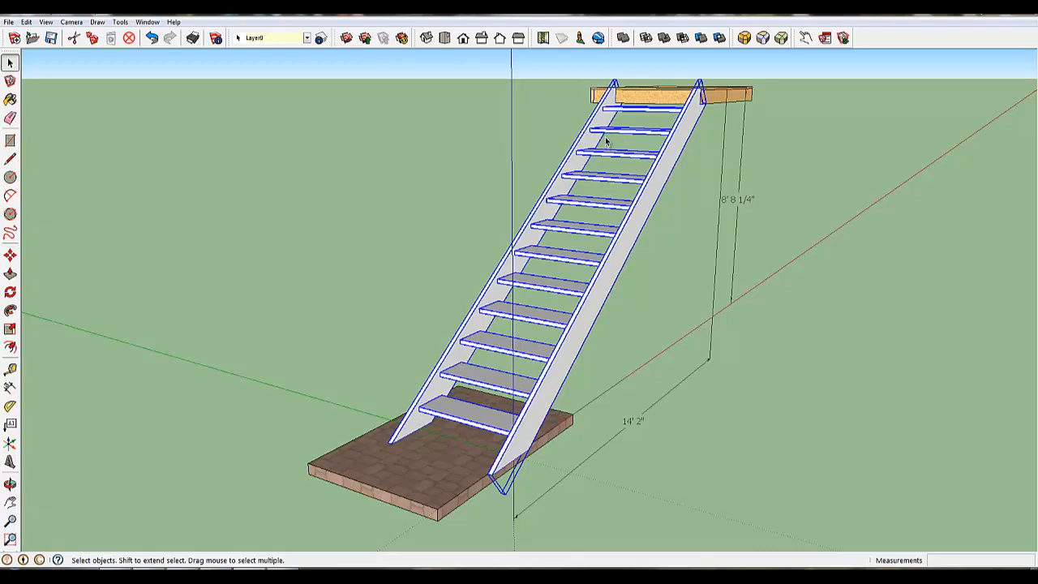
middle_drag(555, 137, 703, 328)
scroll(523, 261, up, 5)
scroll(545, 215, up, 5)
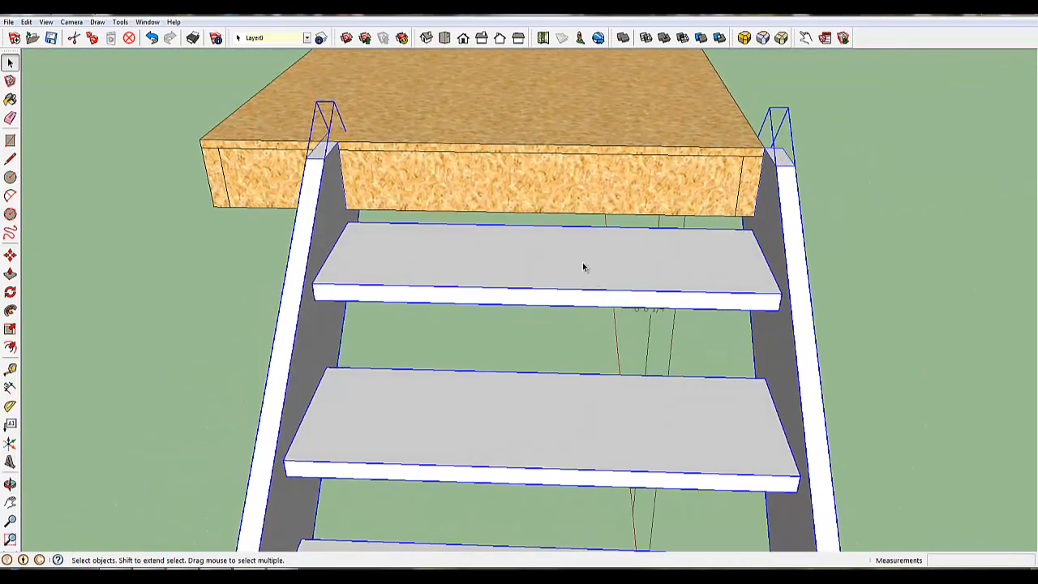
key(m)
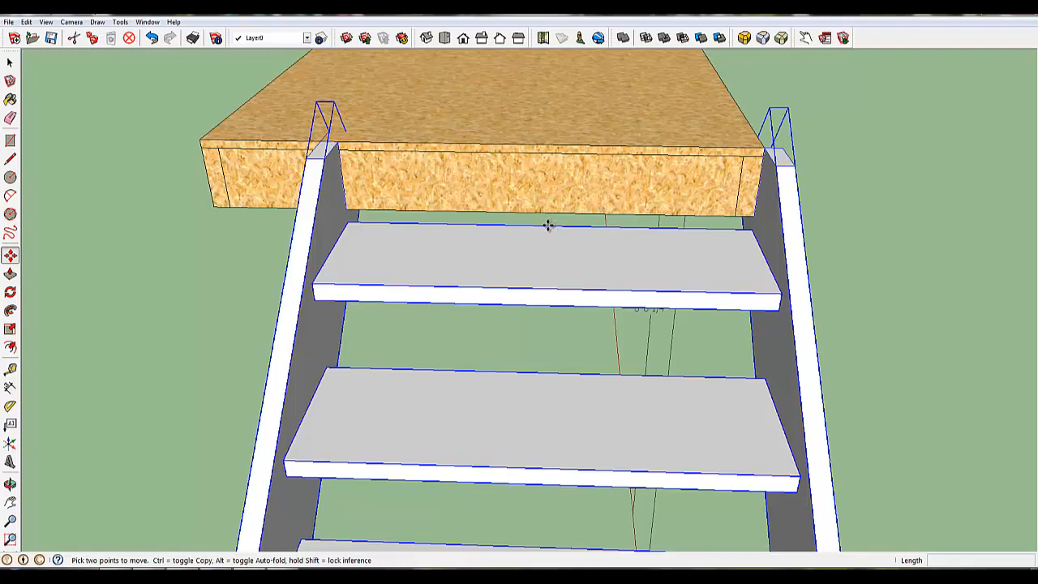
click(542, 224)
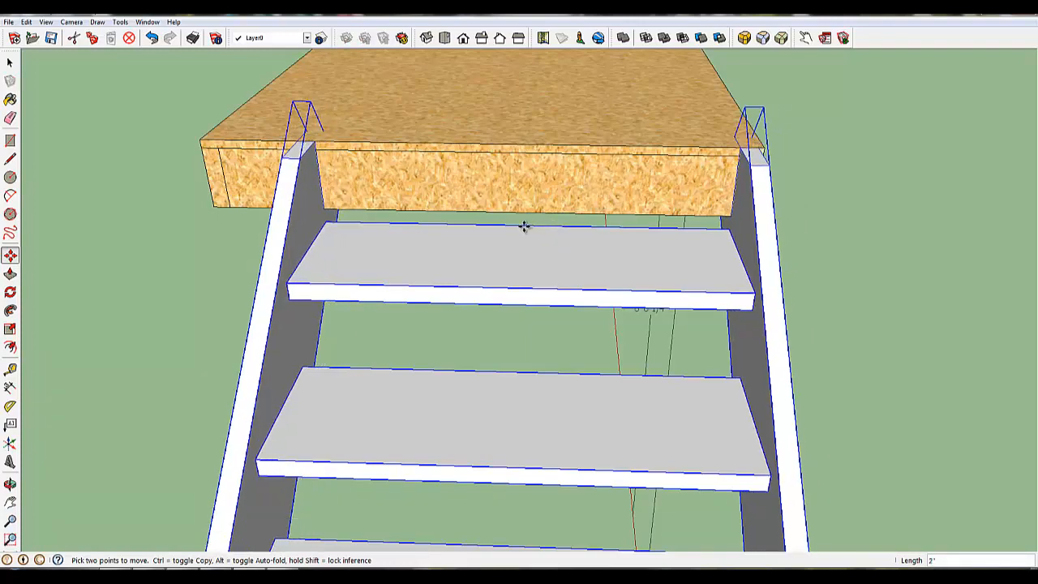
click(480, 213)
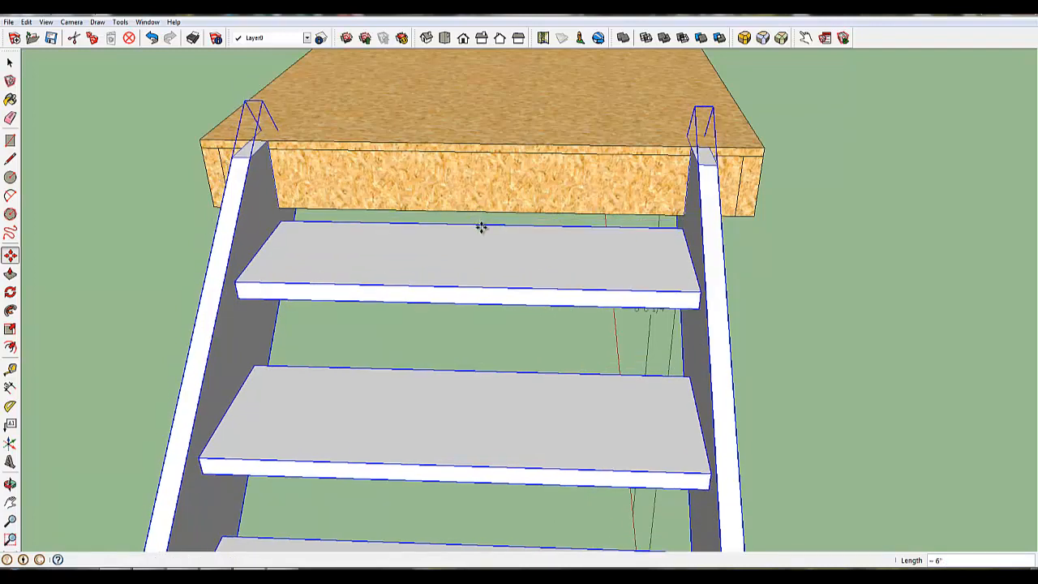
Clear the selection and examine the staircase from above and below, checking its fit at the landing, the treads between the stringers and the base
middle_drag(823, 349, 681, 309)
scroll(673, 301, down, 2)
scroll(607, 319, down, 1)
scroll(593, 329, down, 2)
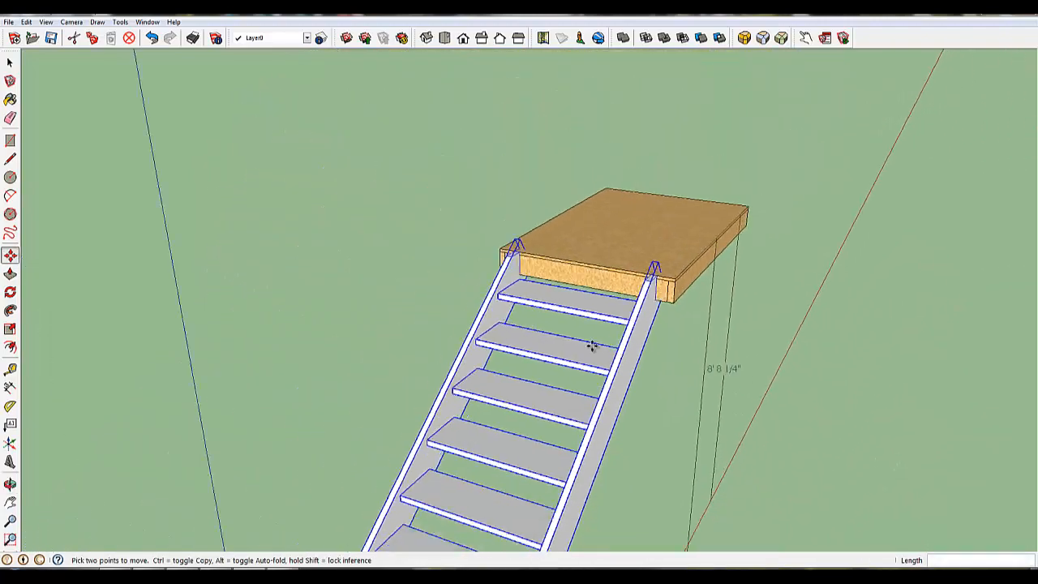
middle_drag(591, 344, 477, 262)
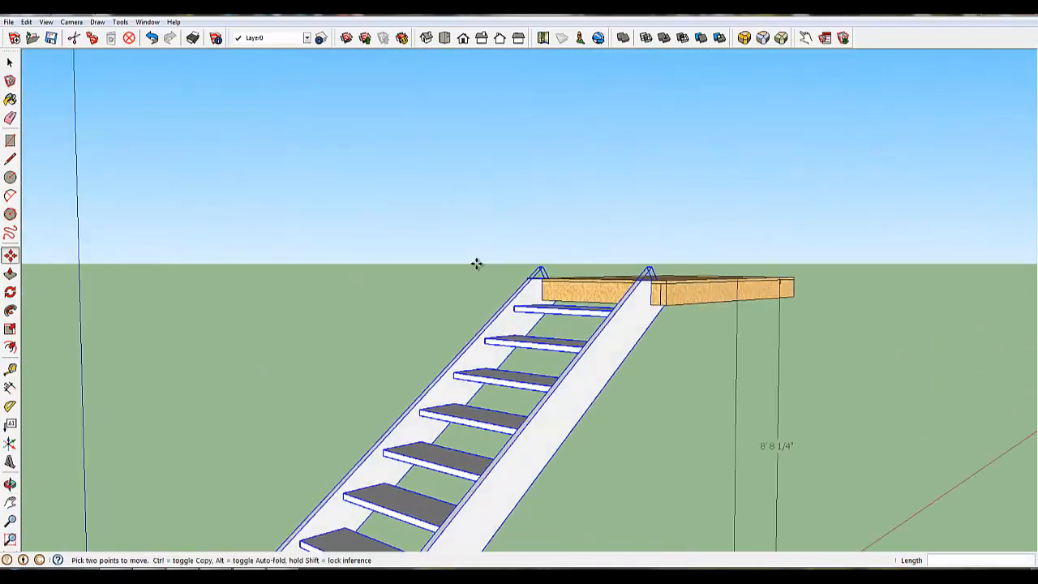
key(space)
click(408, 297)
scroll(592, 410, down, 4)
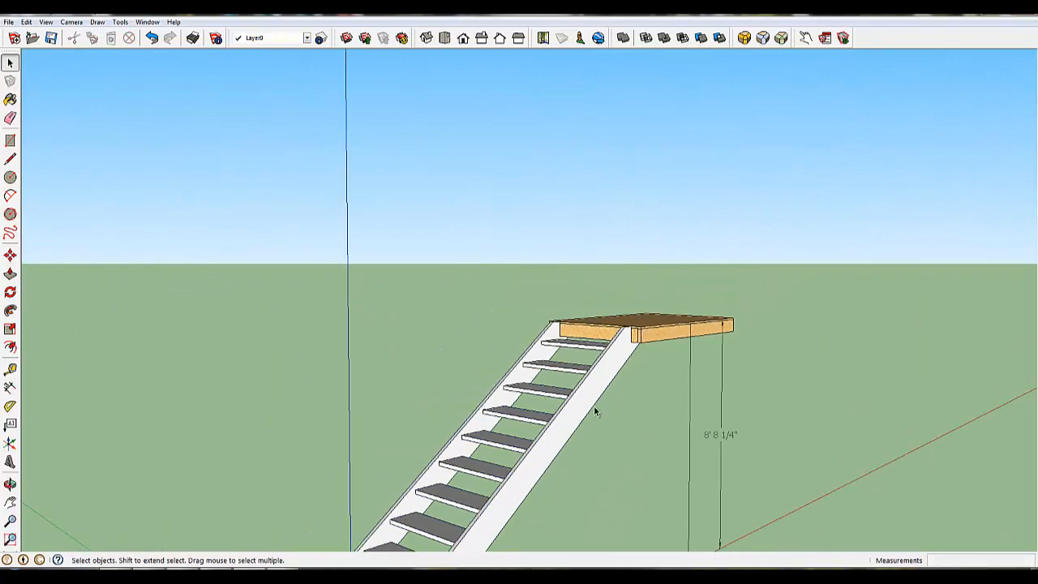
middle_drag(614, 453, 563, 337)
scroll(549, 417, up, 10)
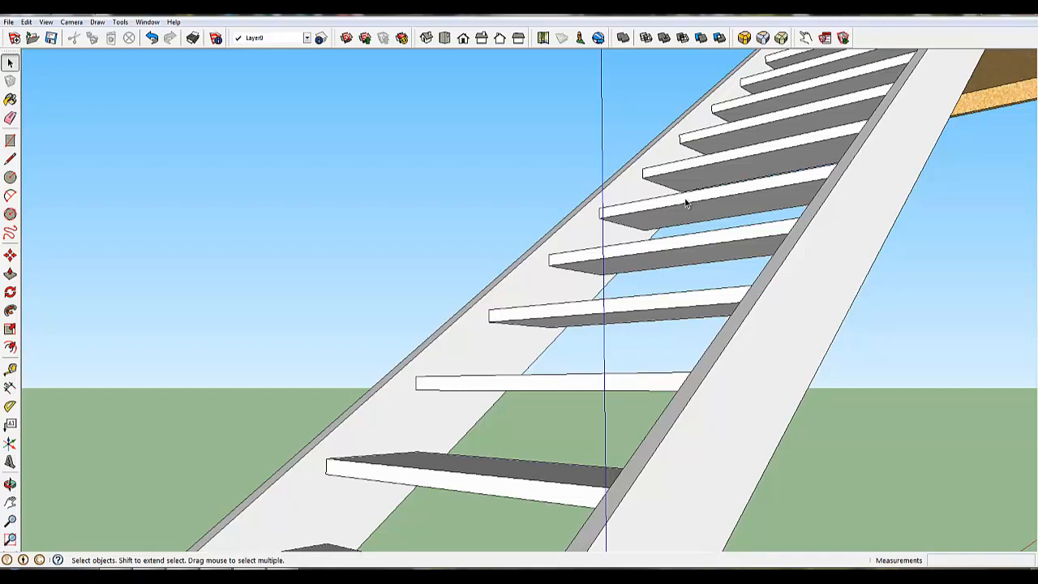
scroll(684, 204, down, 5)
middle_drag(686, 208, 678, 240)
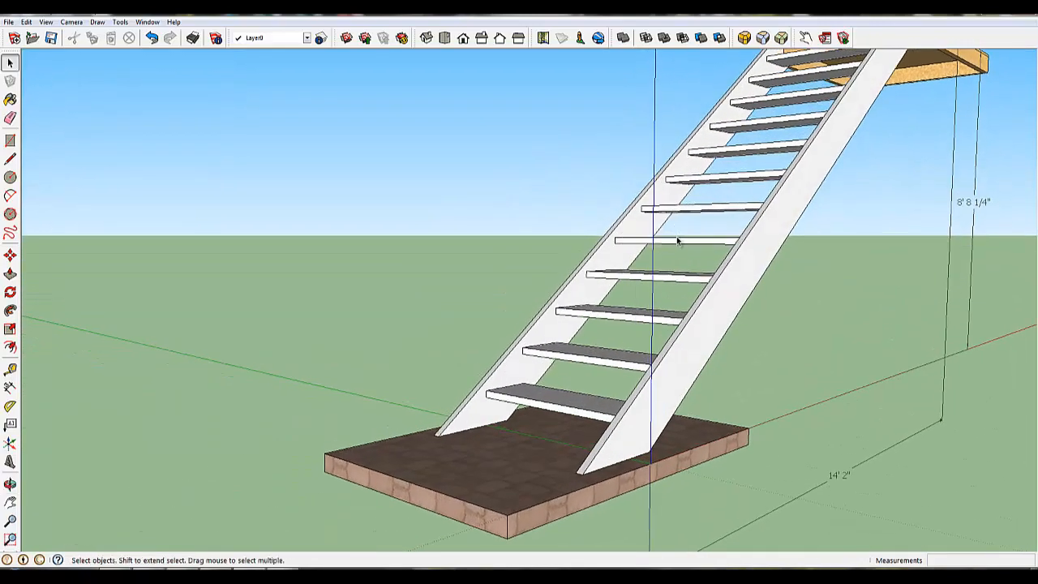